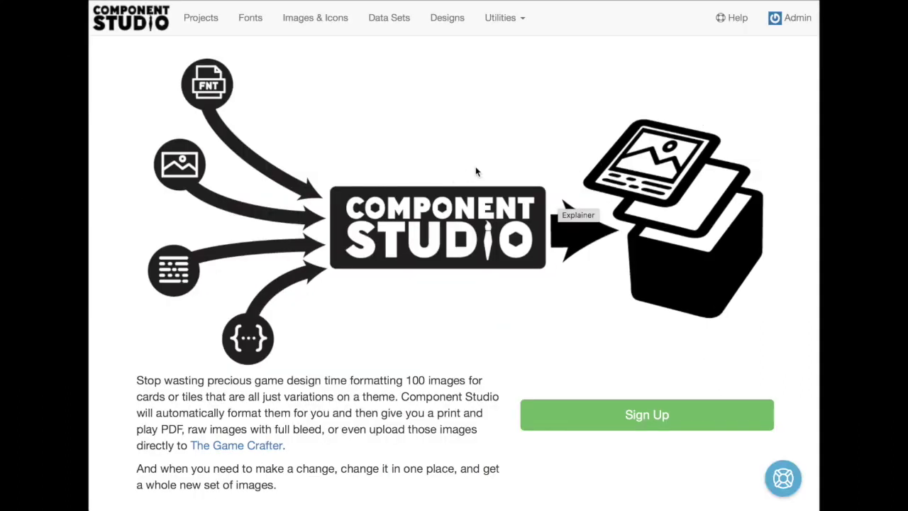
- Launch SVG Optimizer from the Utilities menu and bring up the file browser beside it
click(511, 20)
click(520, 50)
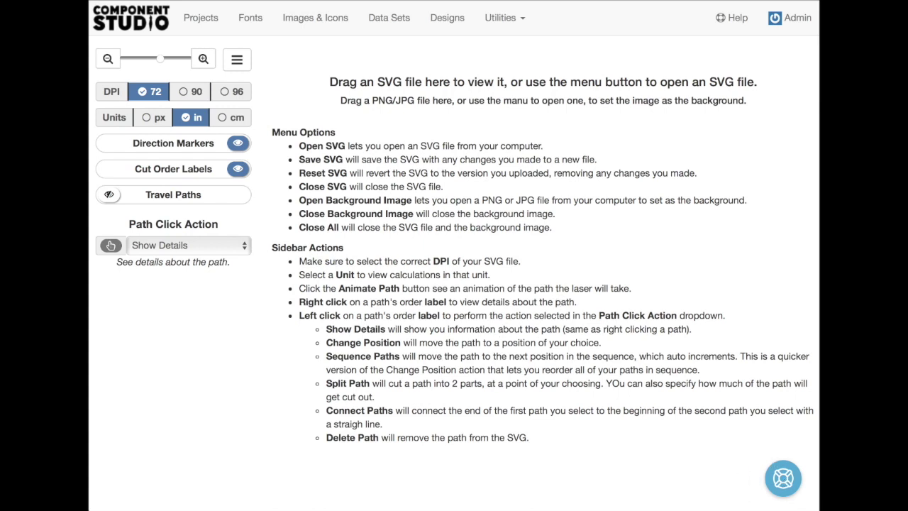
key(super+Tab)
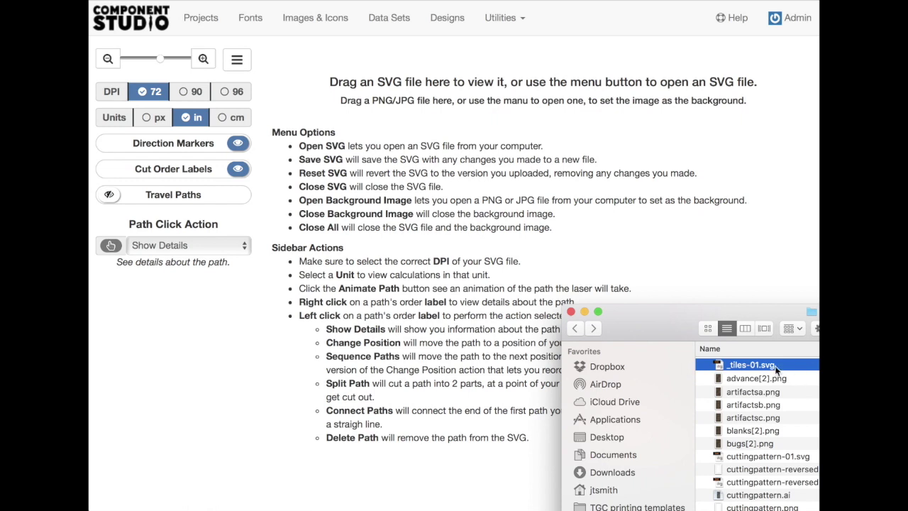
- Load _tiles-01.svg into the optimizer, showing its three pentagon paths, and hide direction markers
drag(776, 367, 535, 221)
click(600, 218)
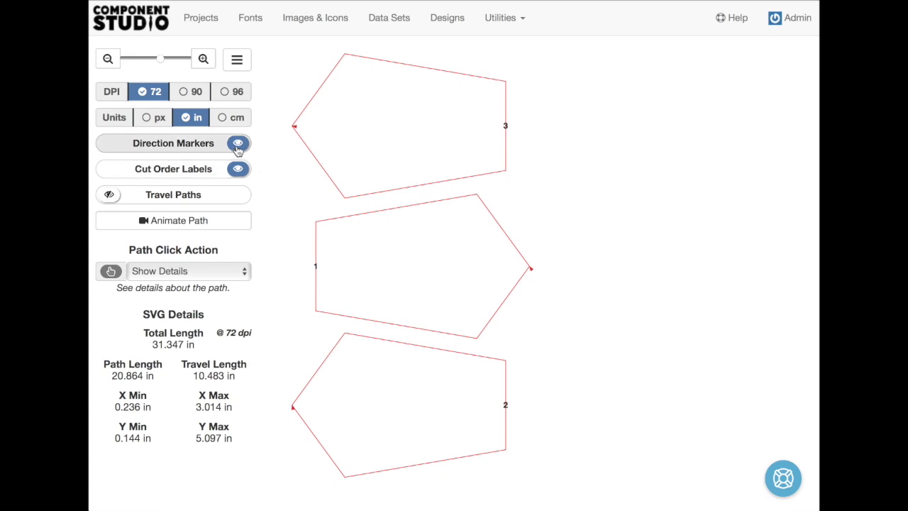
click(238, 144)
- Restore direction markers and cut order labels, then turn on Travel Paths between the tiles
click(238, 145)
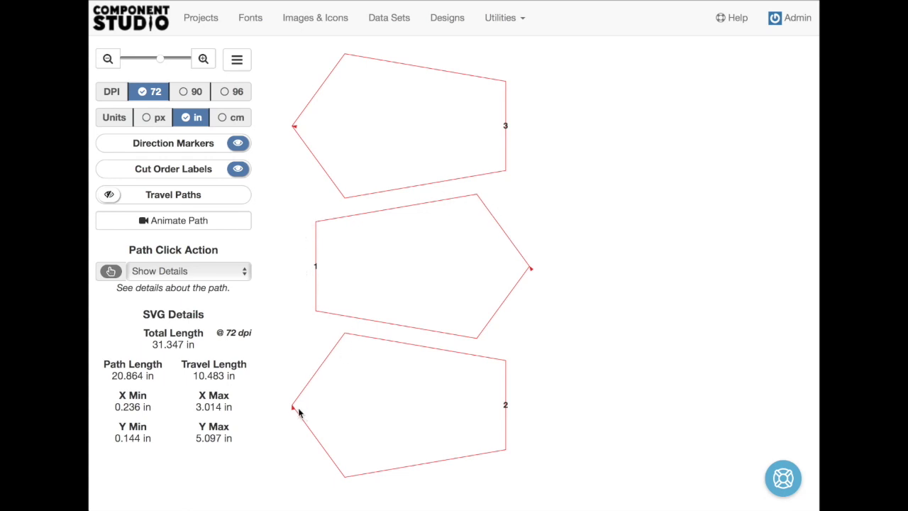
click(245, 175)
click(246, 175)
click(245, 202)
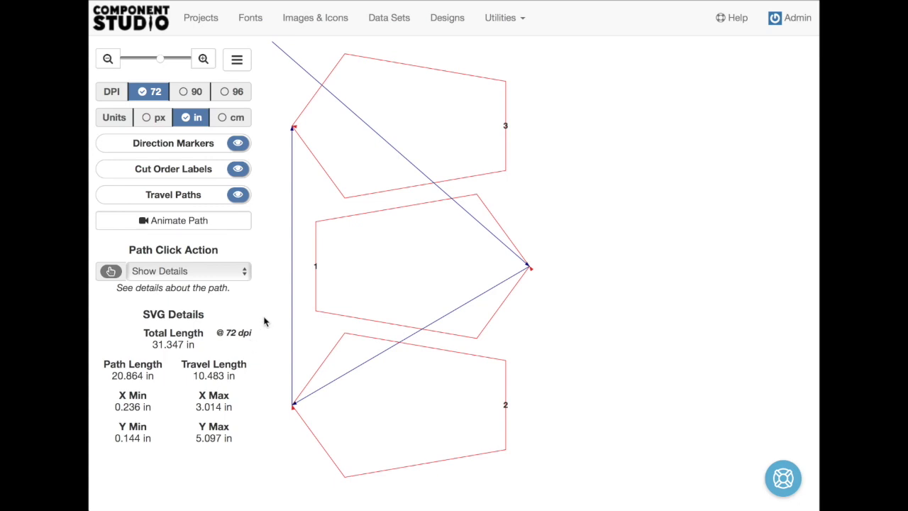
- Turn Travel Paths off and preview the cut animation tracing tiles 1, 2 and 3
click(239, 203)
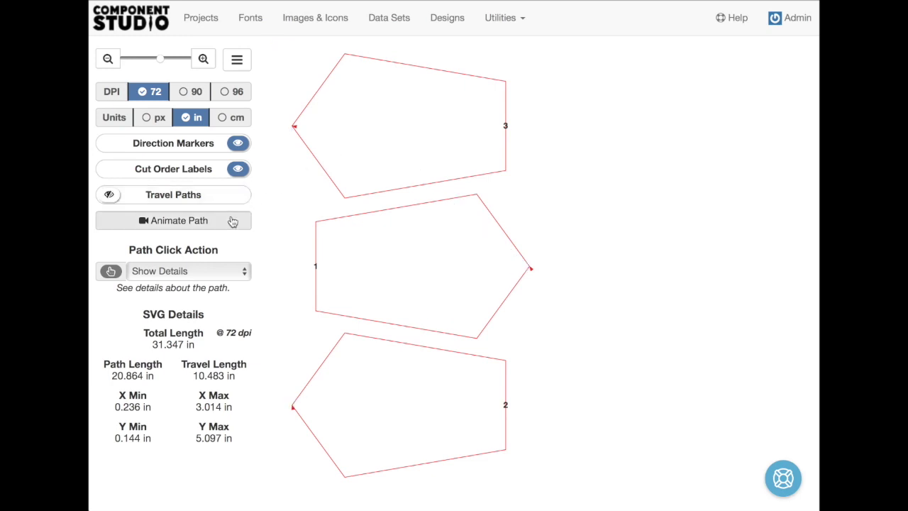
click(231, 226)
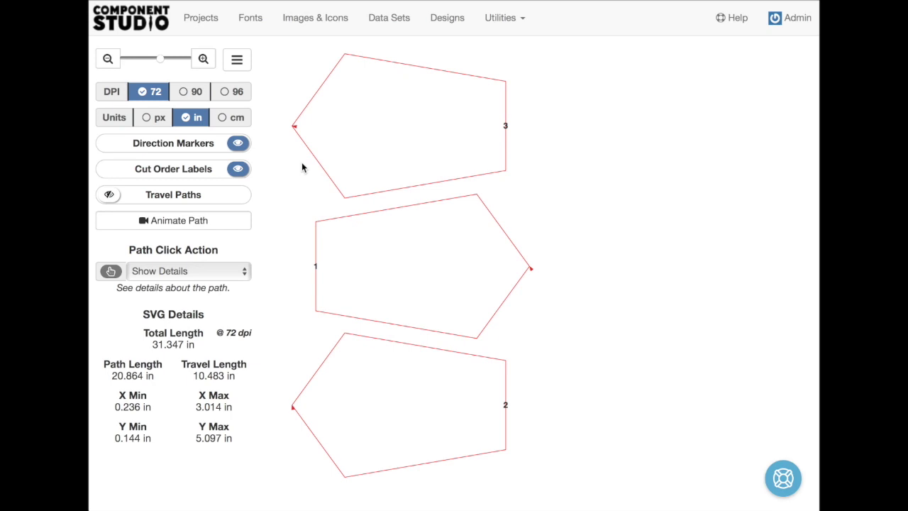
- Set the path click action to Split Path with 0.010 in cut width, targeting Path 3
click(211, 271)
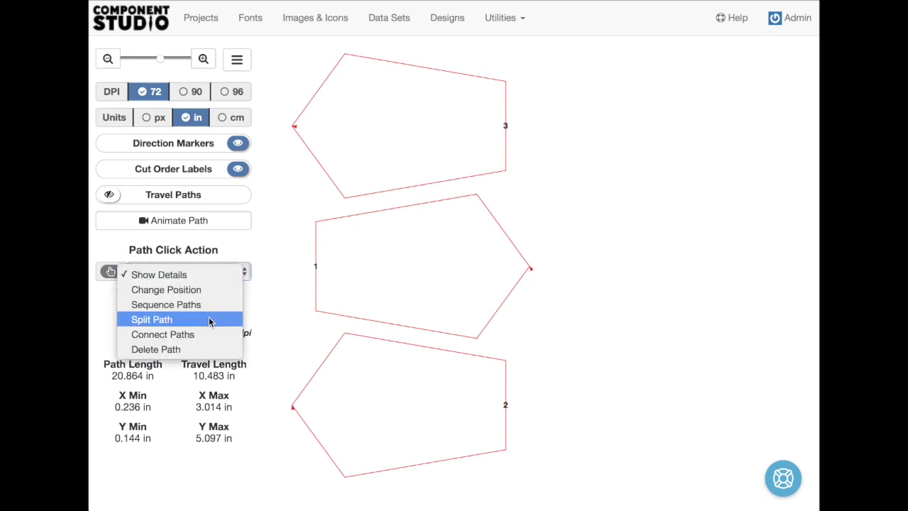
click(210, 321)
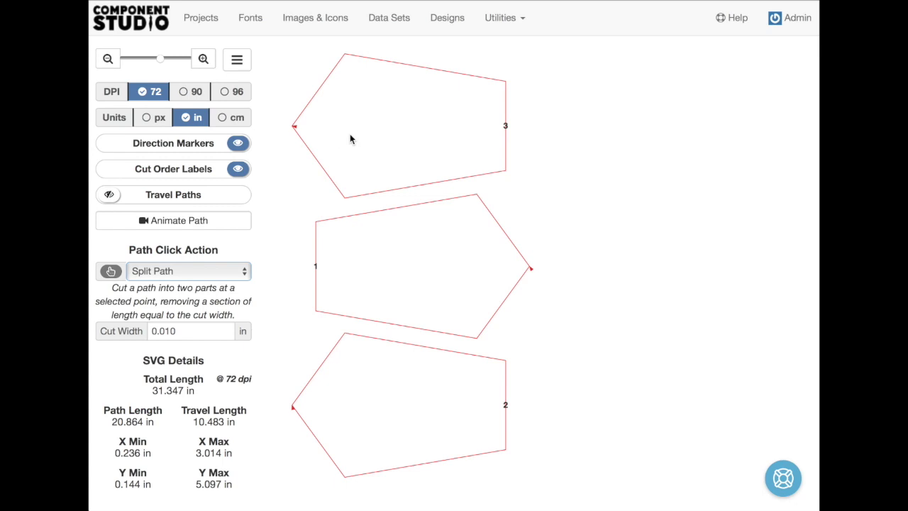
click(221, 270)
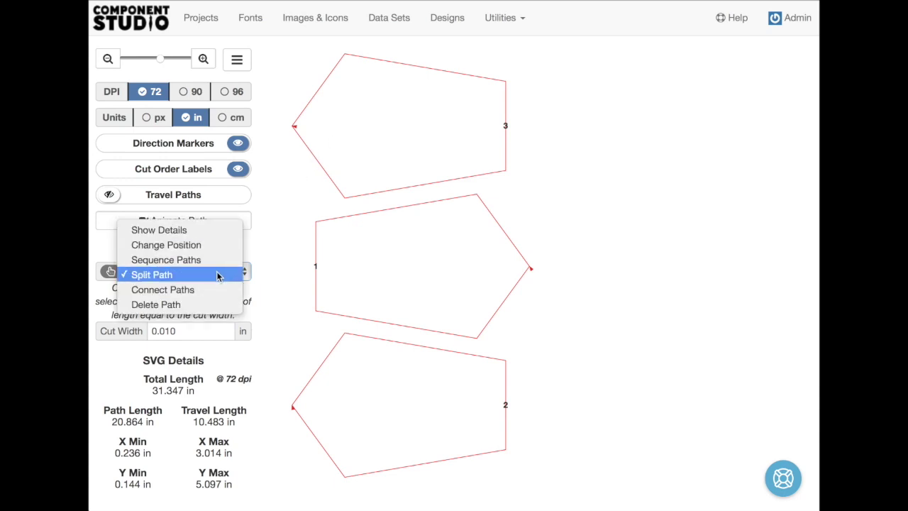
click(217, 276)
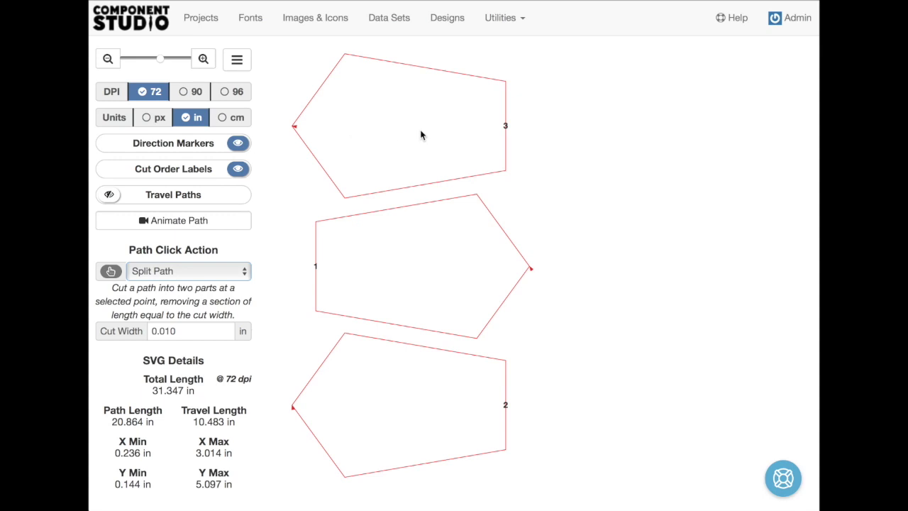
click(506, 127)
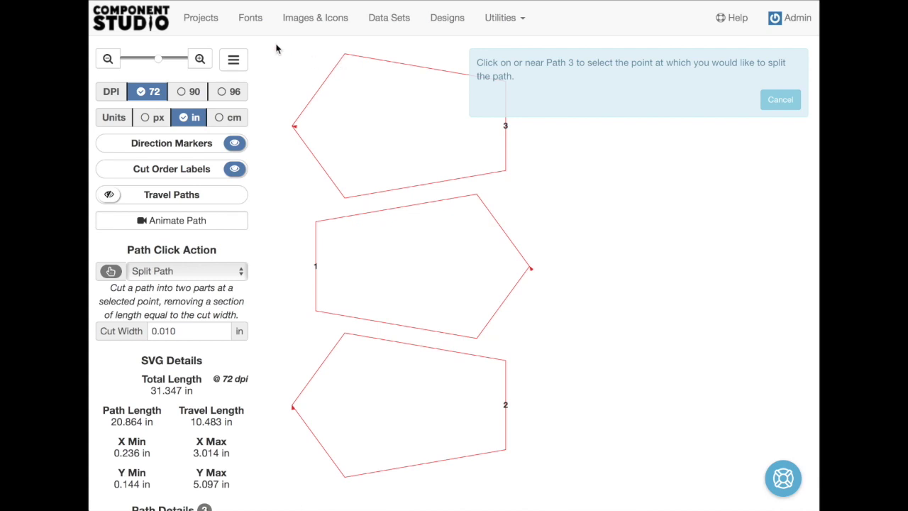
- Split the top pentagon's Path 3 at points on its upper and bottom edges
click(336, 66)
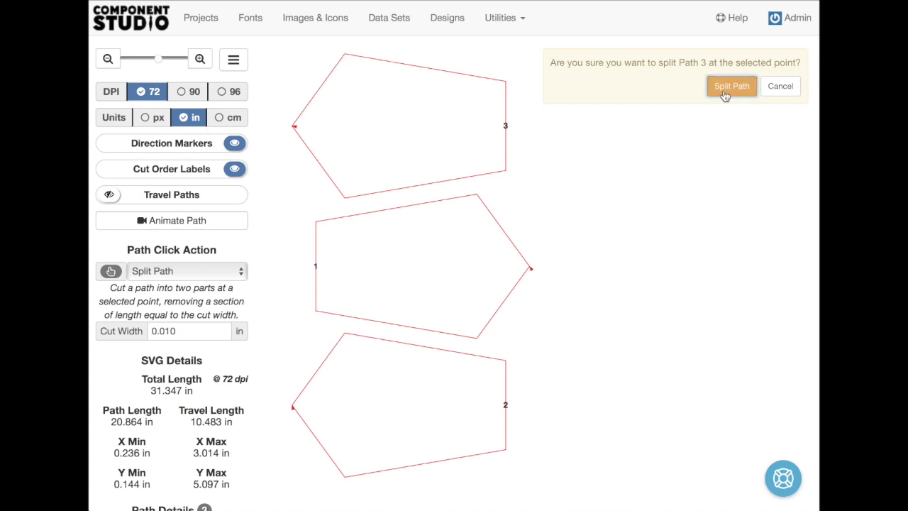
click(726, 93)
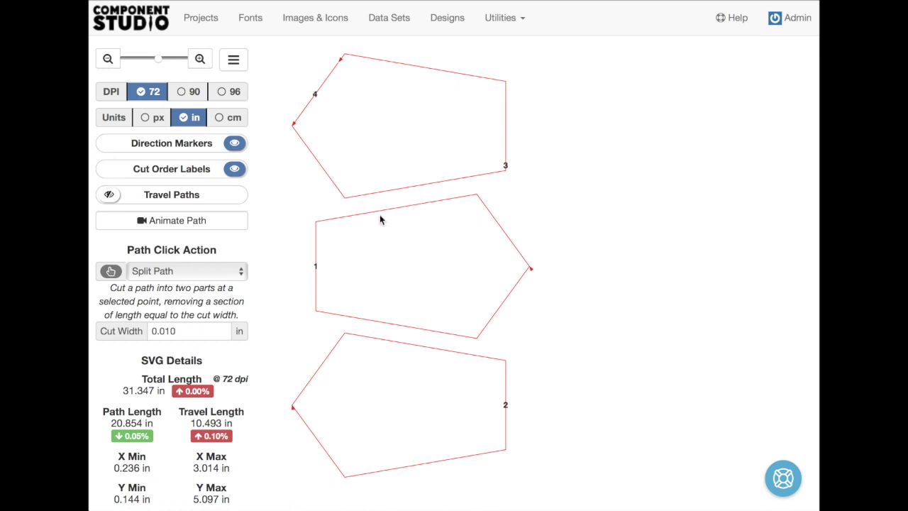
click(479, 172)
click(507, 165)
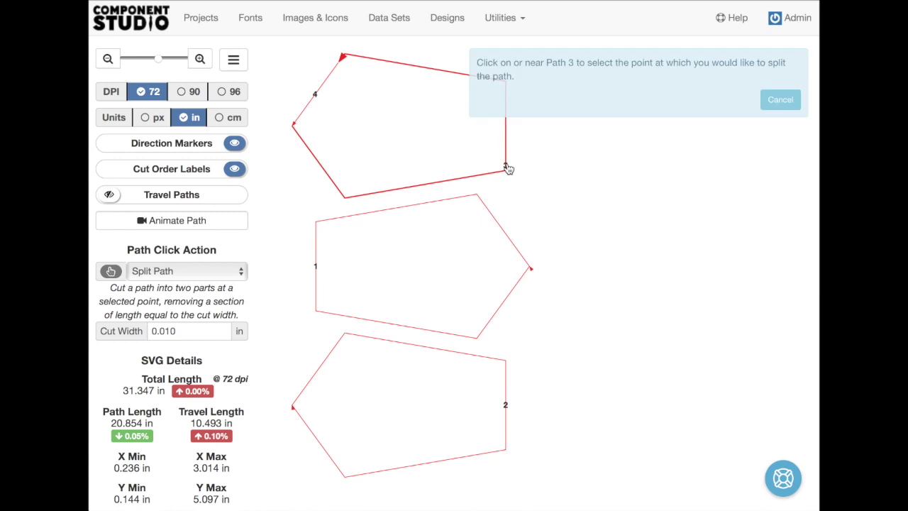
click(419, 189)
click(741, 90)
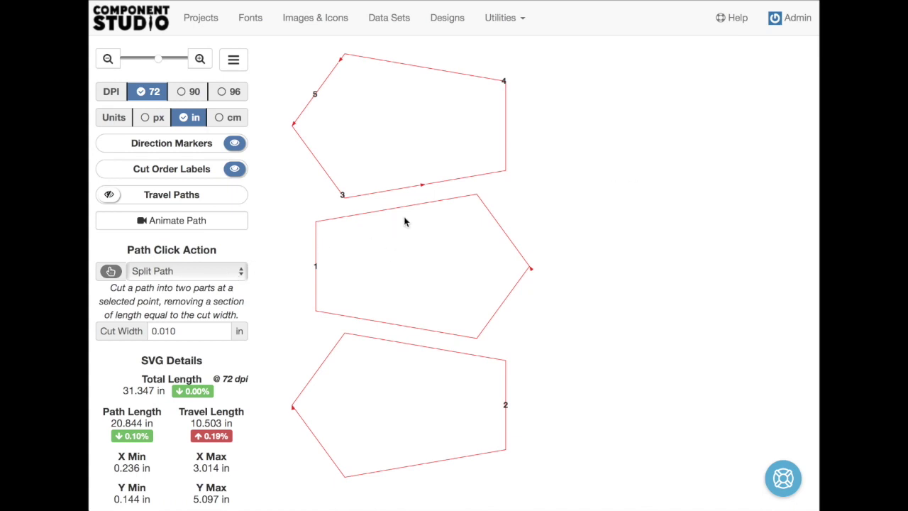
- Split the middle pentagon's Path 1 at its top edge and Path 2 at its bottom edge
click(315, 270)
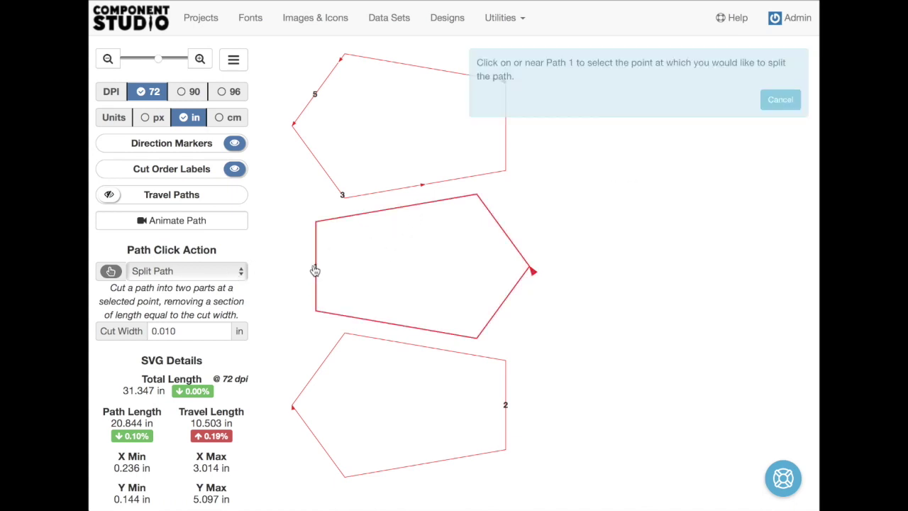
click(418, 204)
click(730, 85)
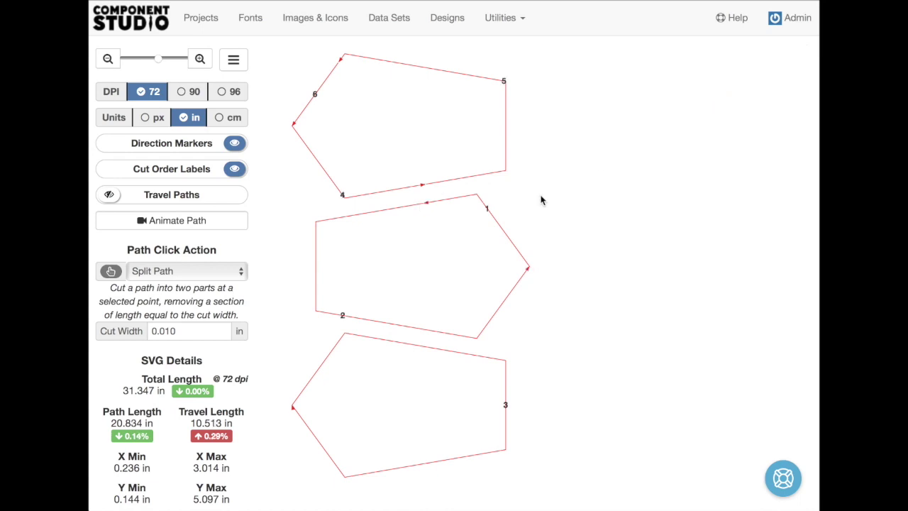
click(341, 323)
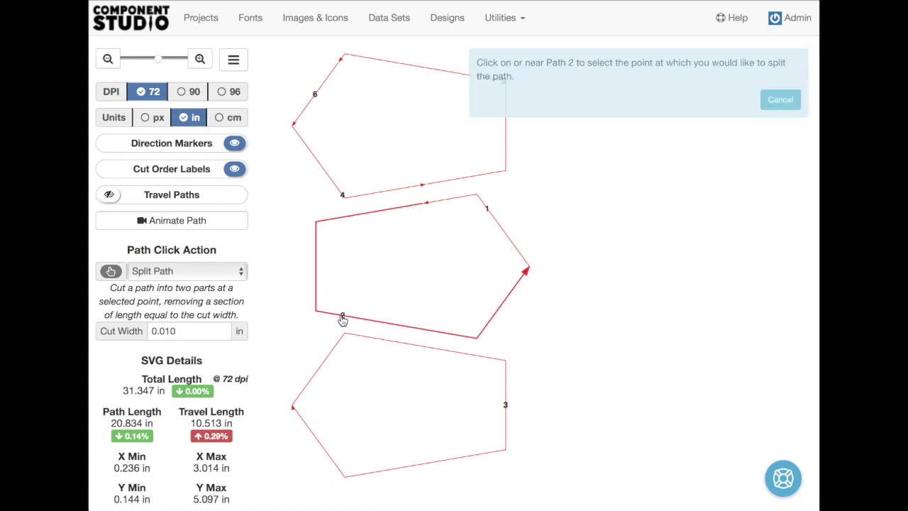
click(409, 328)
click(726, 86)
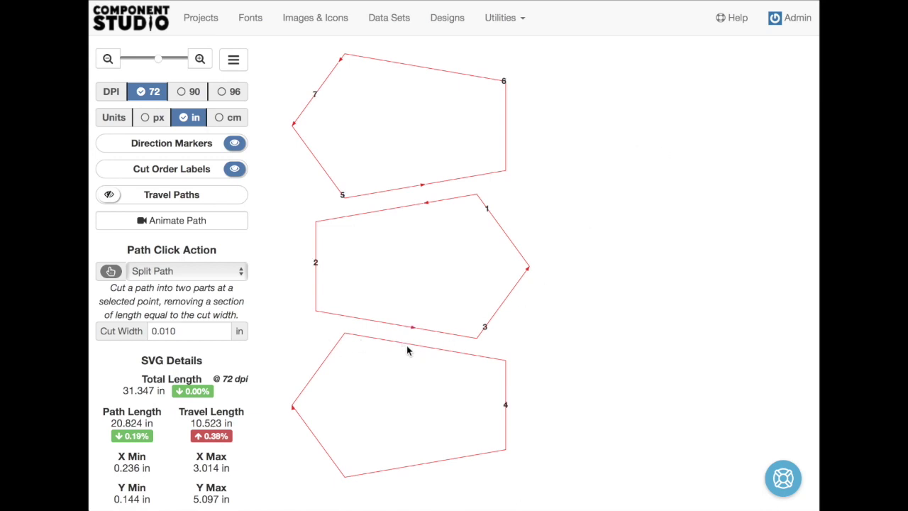
- Split the bottom pentagon's Path 4 at its right and lower edges, yielding nine segments
click(505, 411)
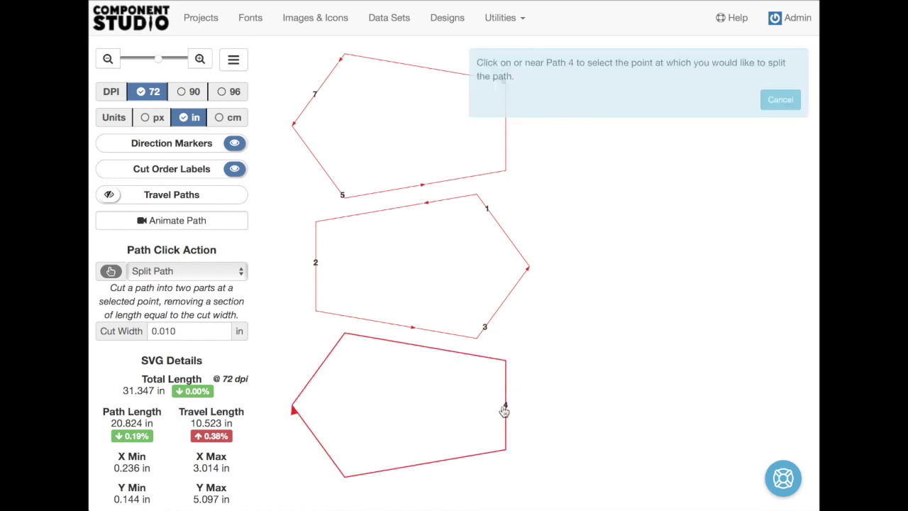
click(409, 344)
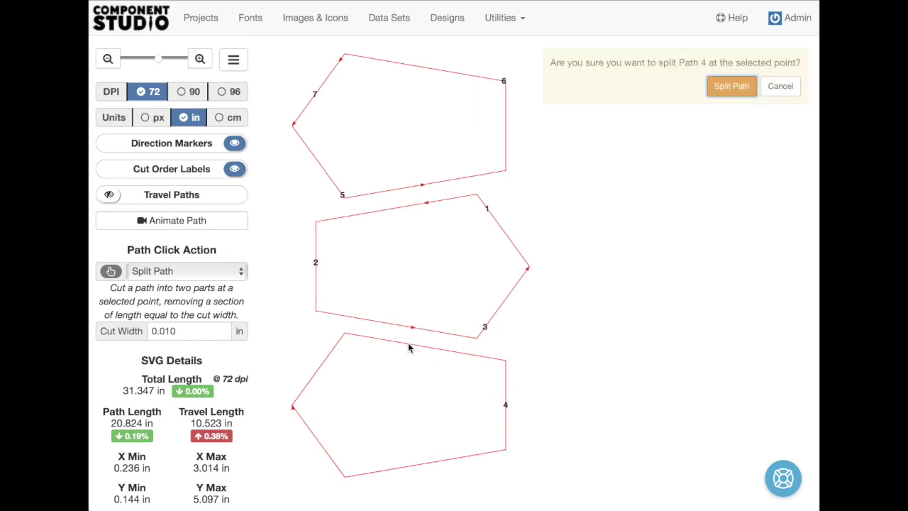
click(728, 86)
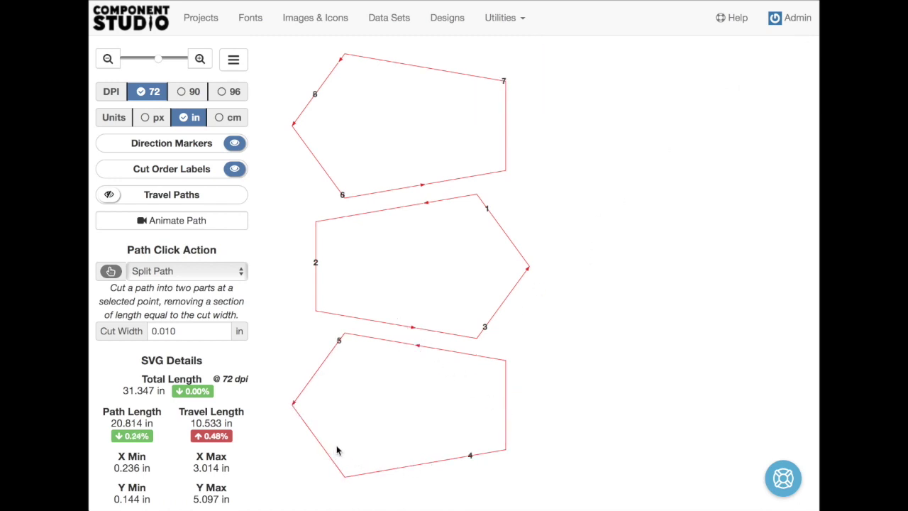
click(466, 455)
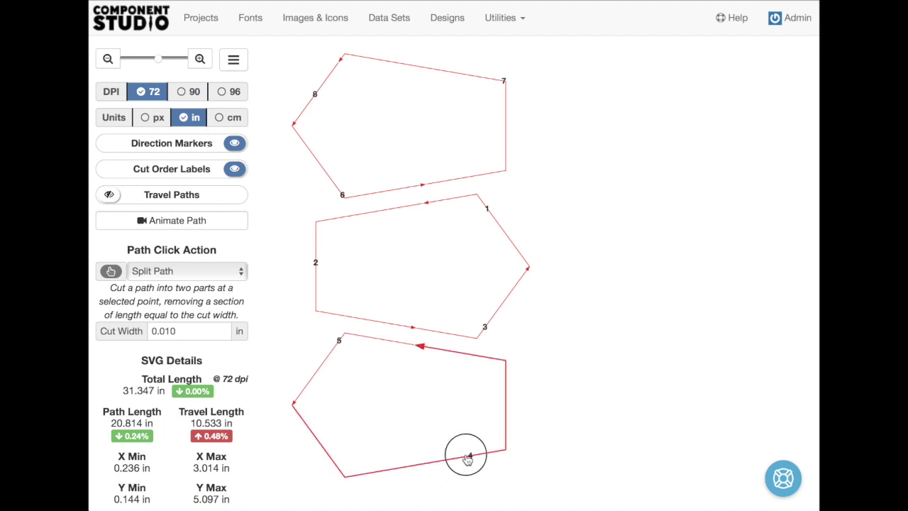
click(414, 465)
click(740, 94)
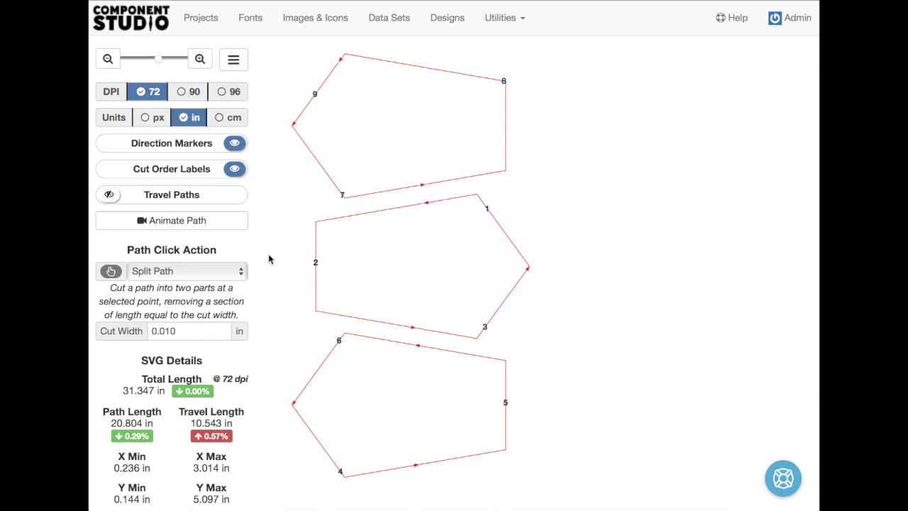
- Switch to Connect Paths and join the top pentagon's Path 9 onto Path 7
click(215, 270)
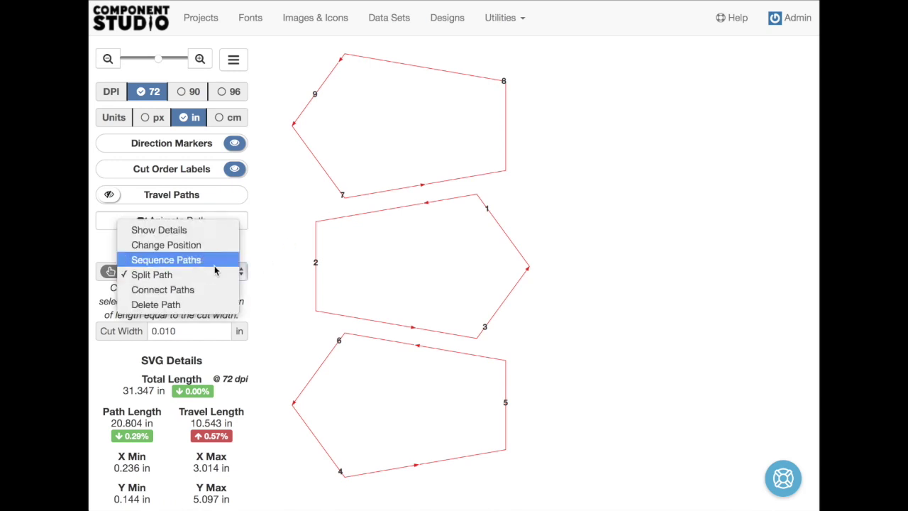
click(210, 291)
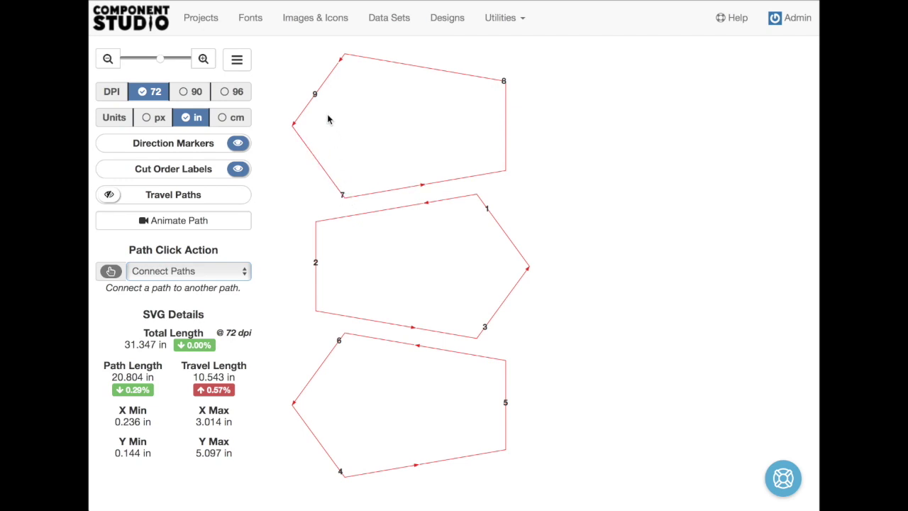
click(316, 93)
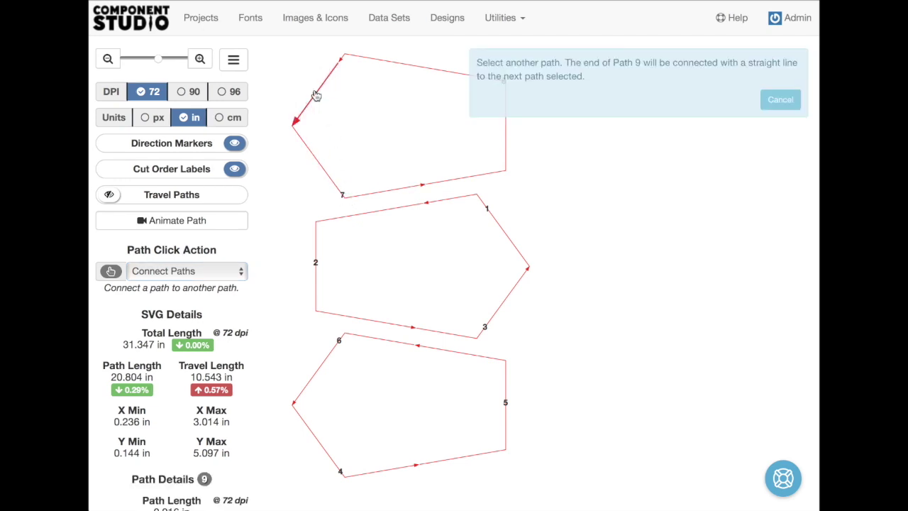
click(343, 200)
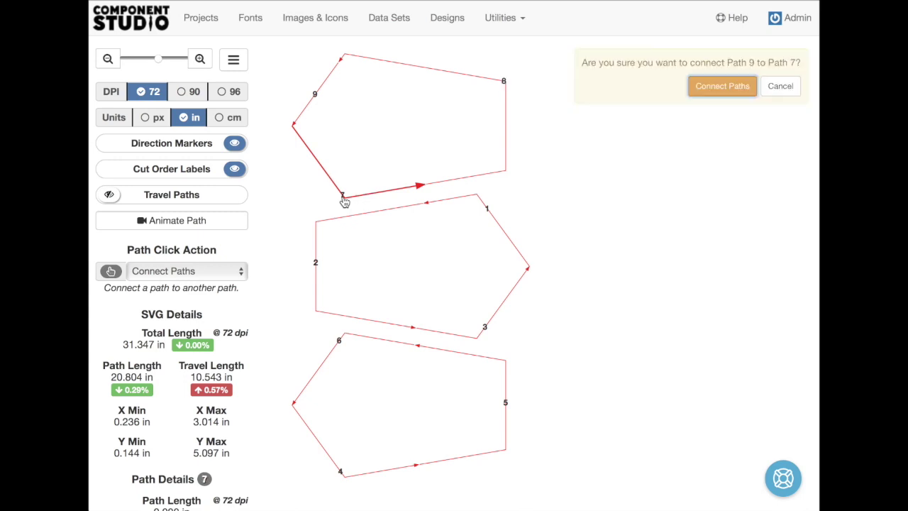
click(718, 88)
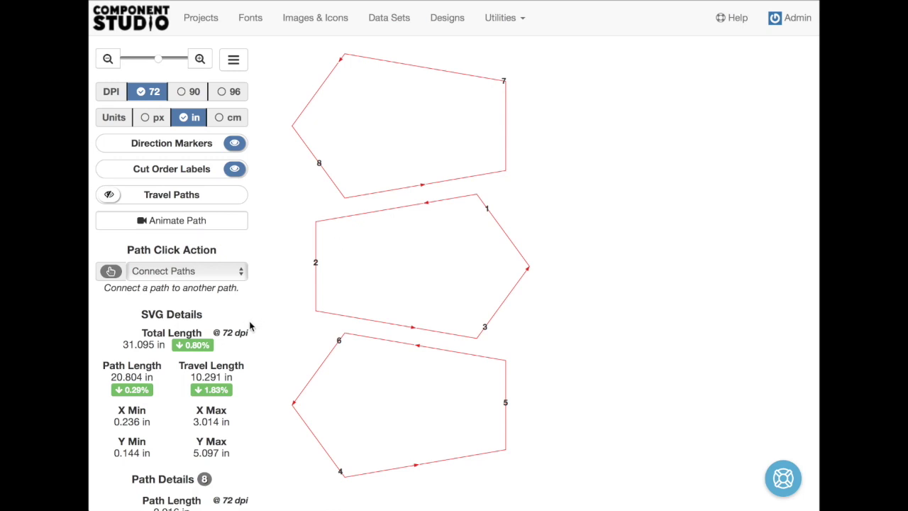
click(220, 272)
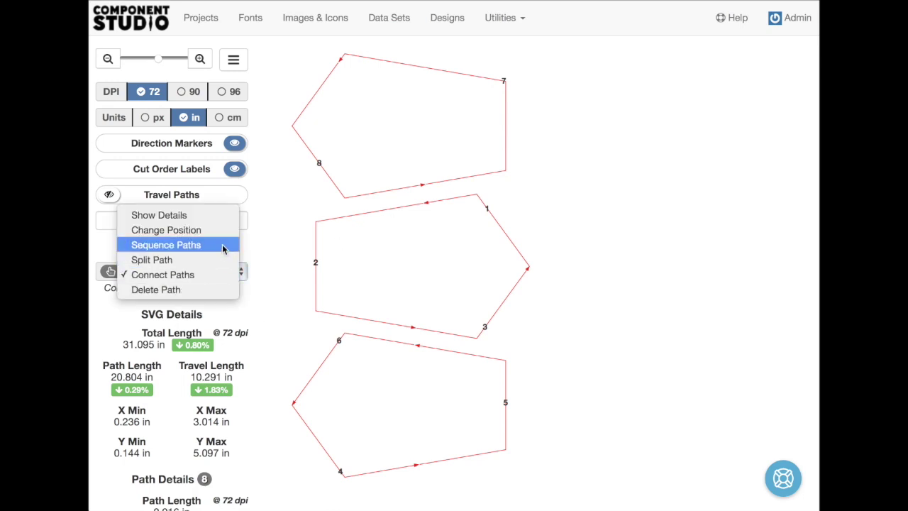
- Reposition the top pentagon's right-hand path to cut position 6 using Change Position
click(222, 231)
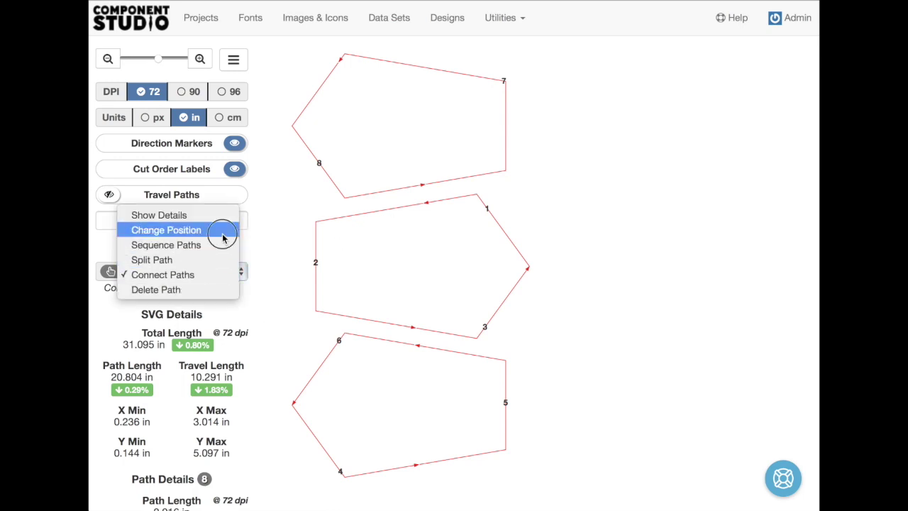
click(505, 85)
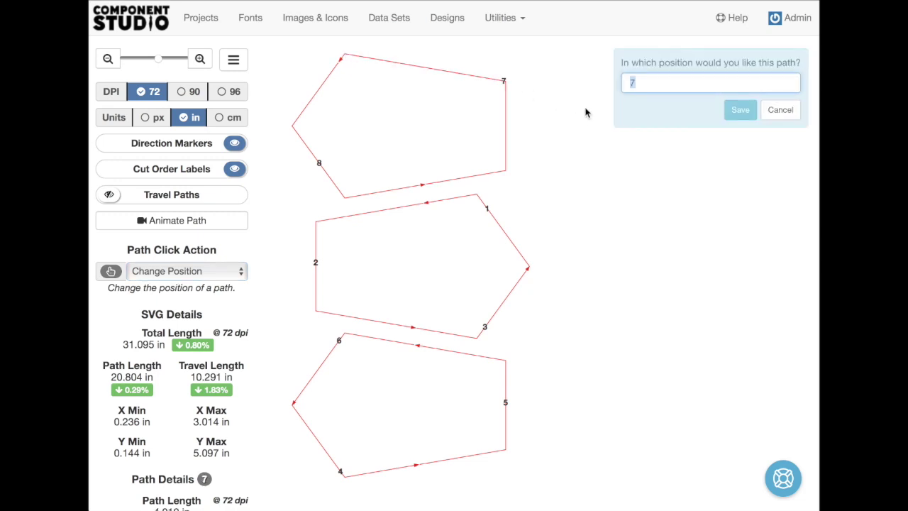
text(6)
click(744, 115)
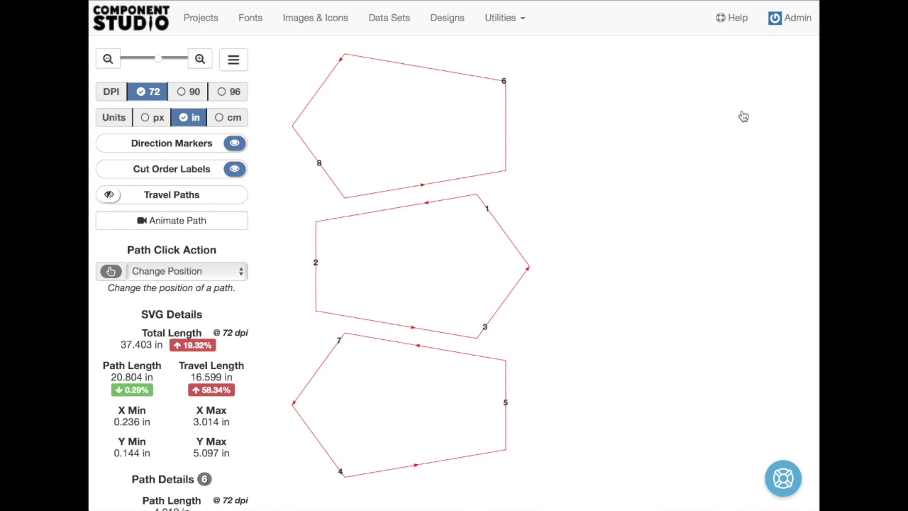
click(226, 276)
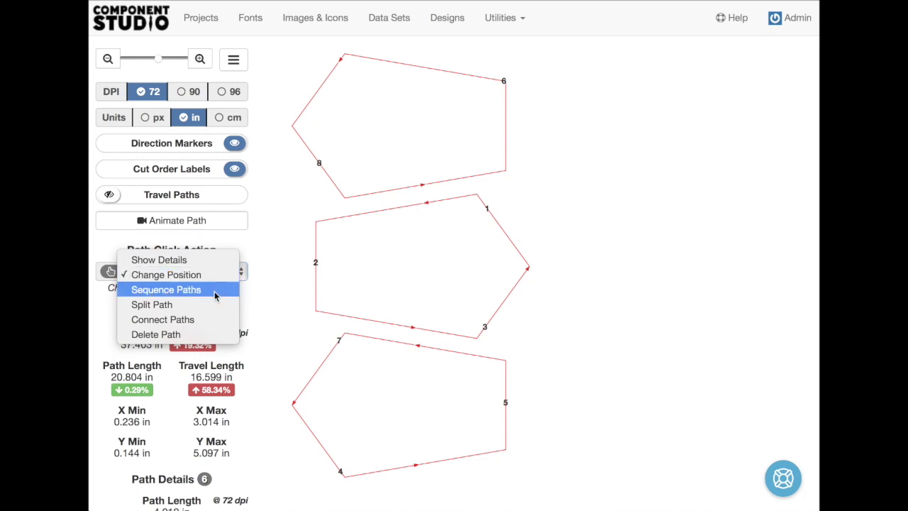
click(214, 291)
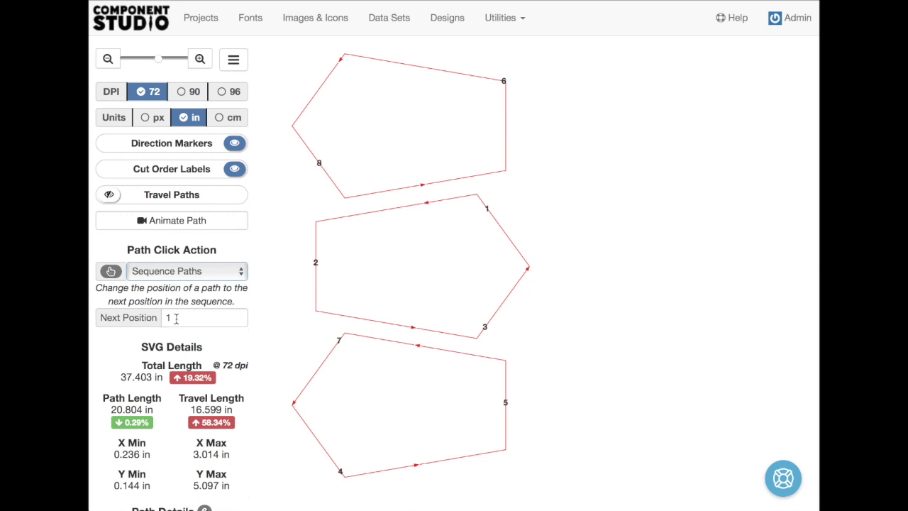
- Click the left, lower and right paths of the three pentagons in order to set cutting sequence
click(323, 171)
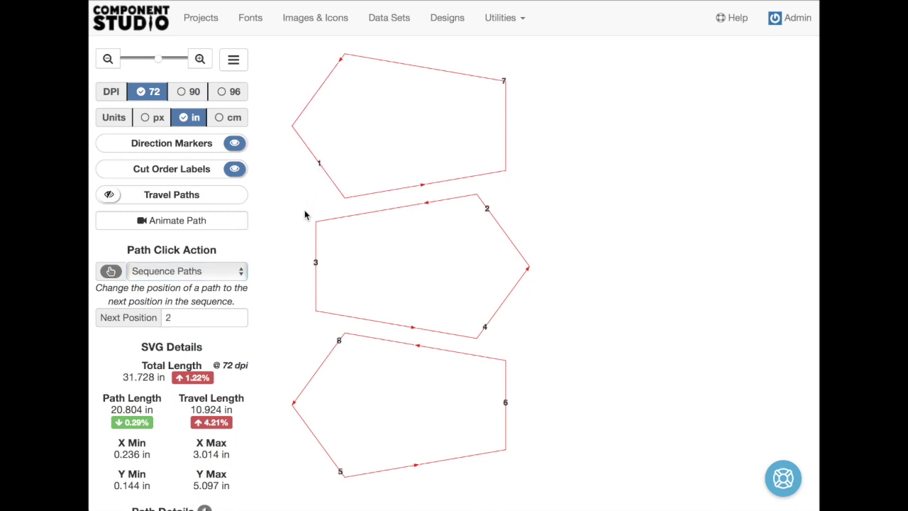
click(317, 264)
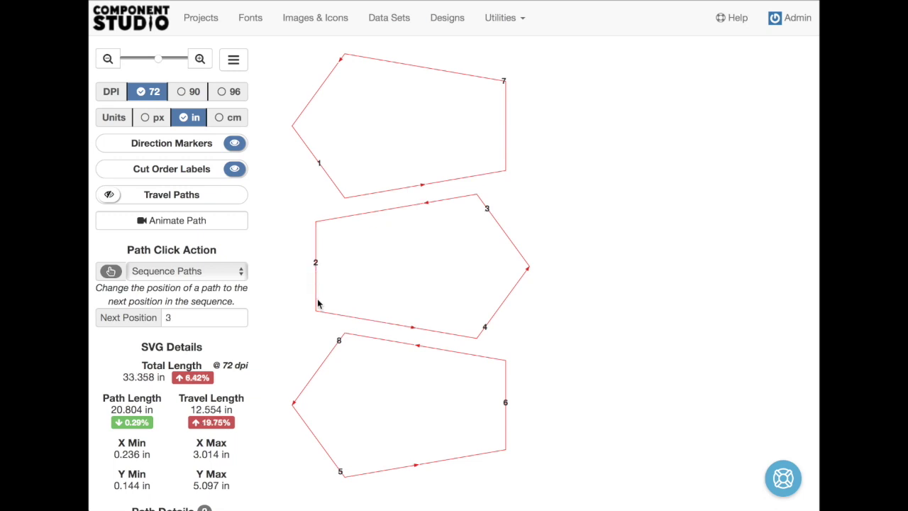
click(337, 347)
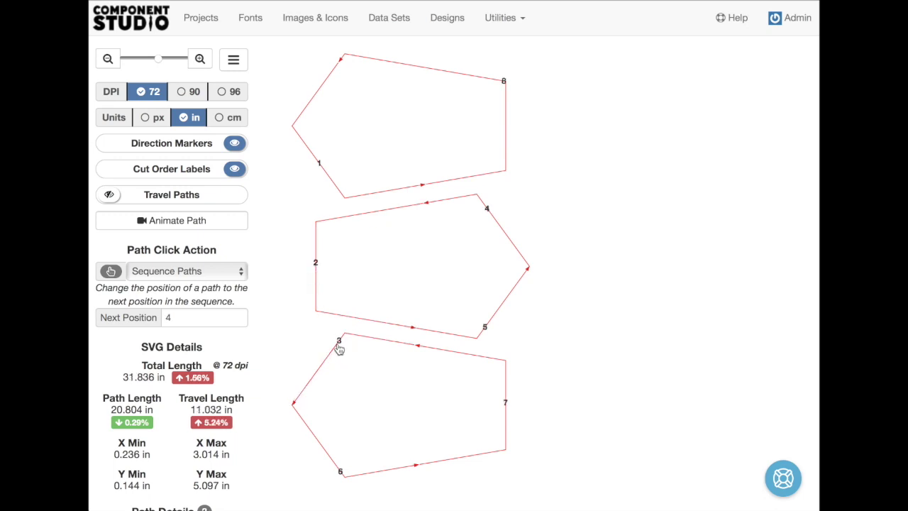
click(341, 474)
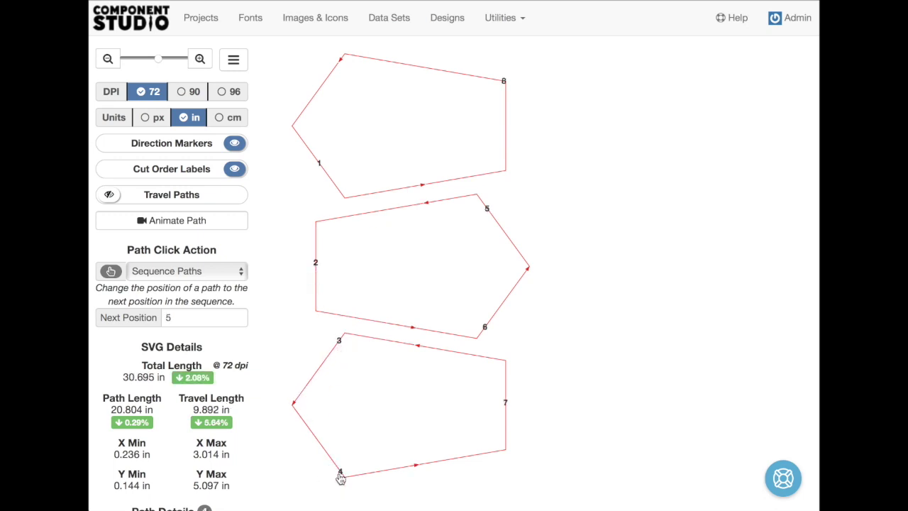
click(507, 410)
click(487, 331)
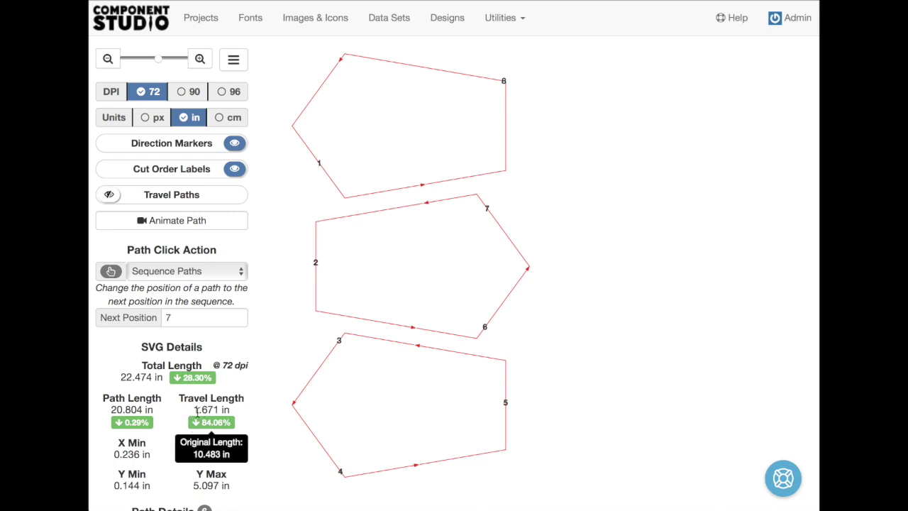
mouse_move(215, 424)
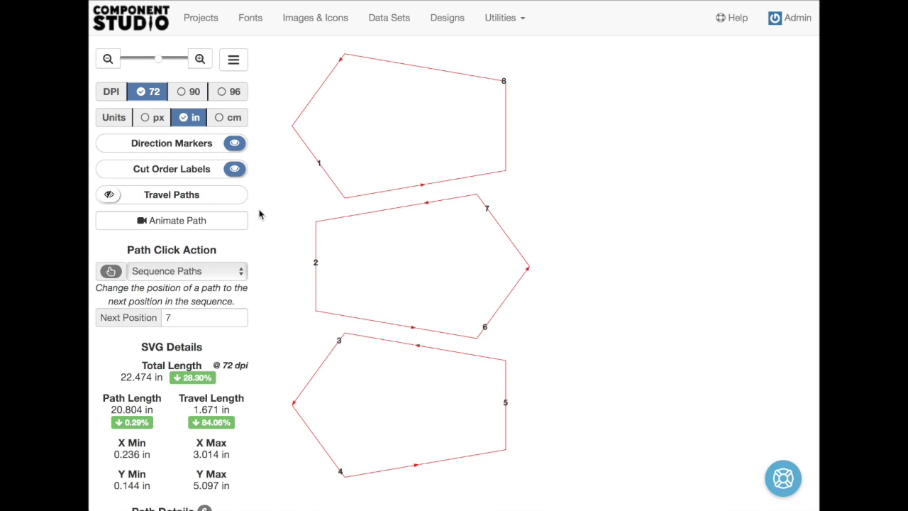
click(200, 222)
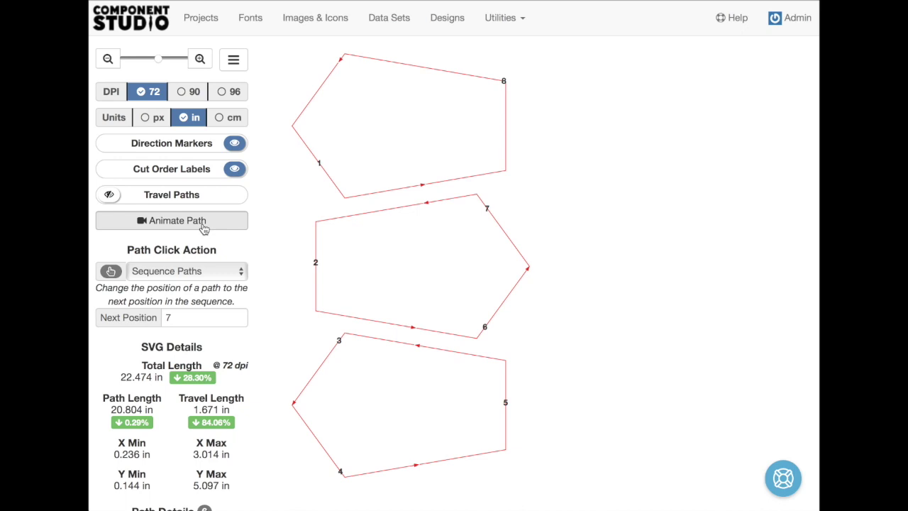
- Save the re-sequenced tile outlines as _tiles-01.svg using Save SVG
click(234, 60)
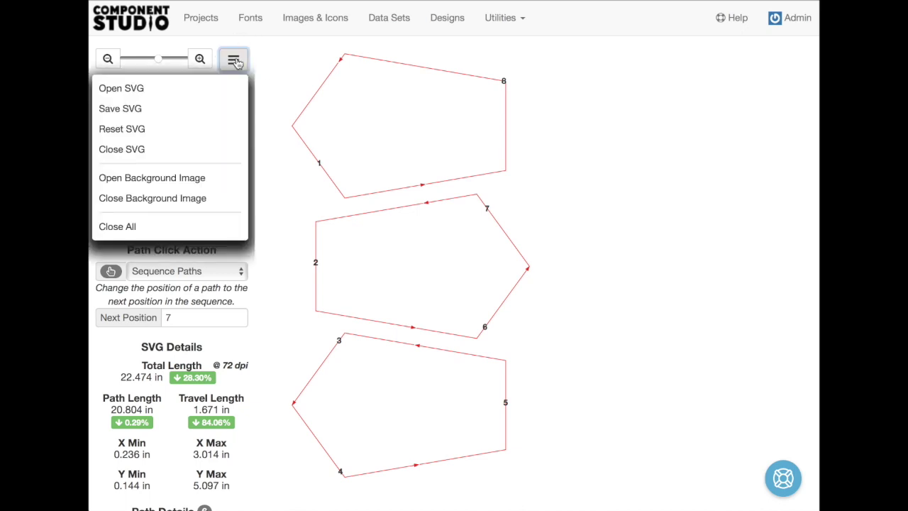
click(132, 111)
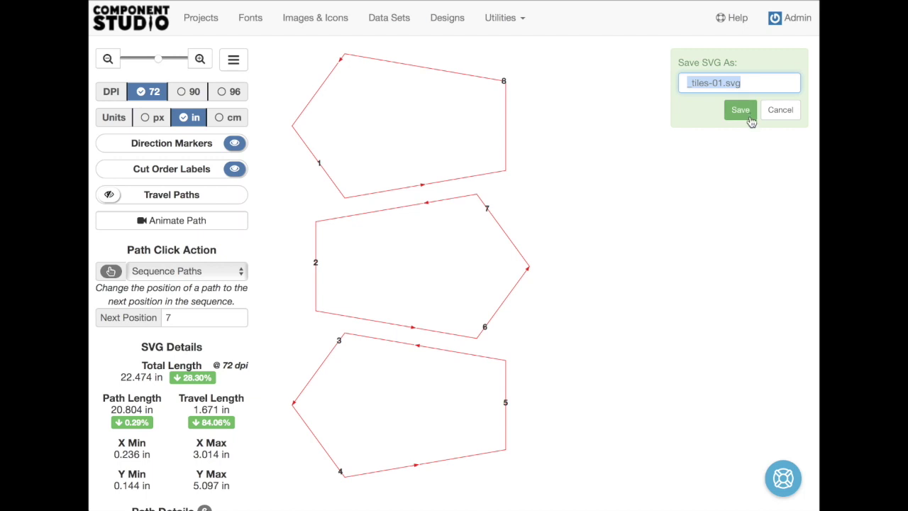
click(750, 118)
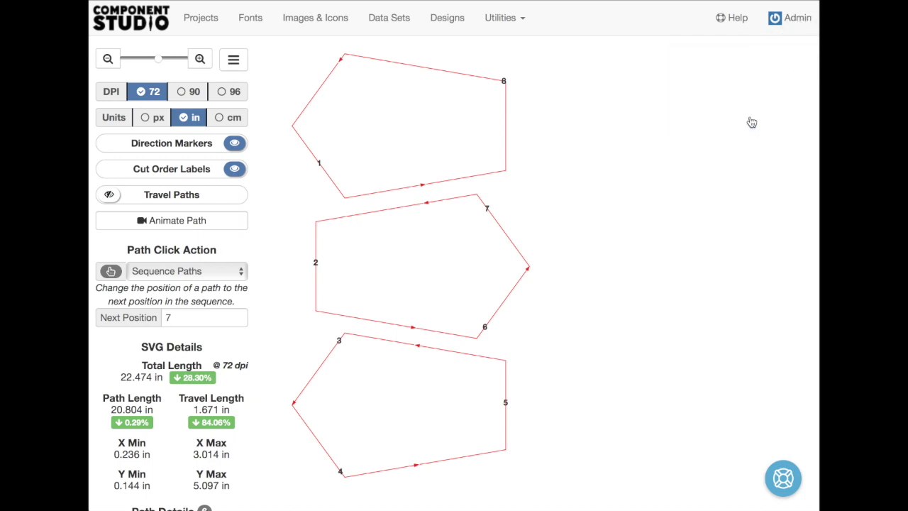